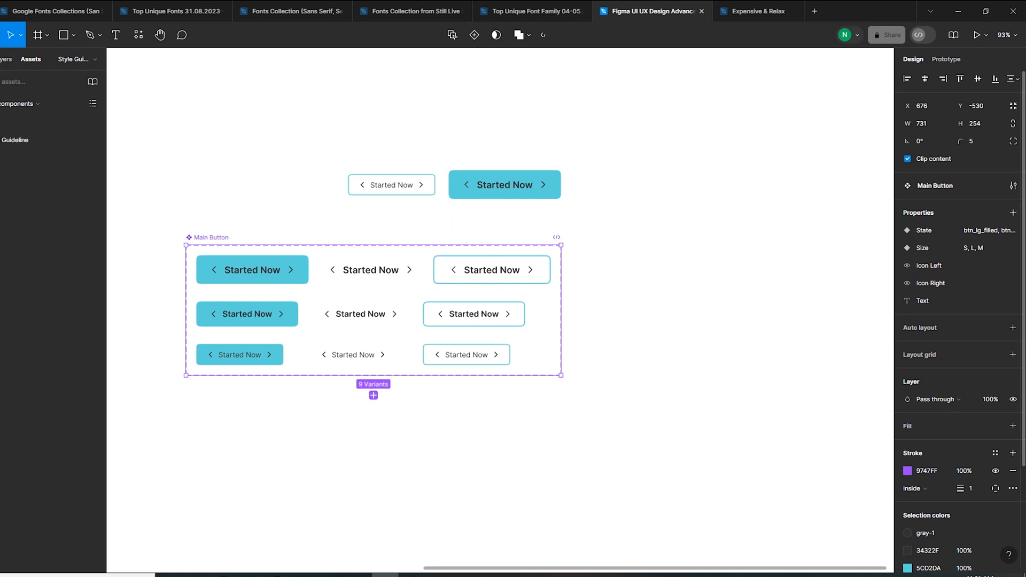
Enable Simplify all instances in the Main Button component set's configuration.
left_click(1013, 186)
left_click(744, 381)
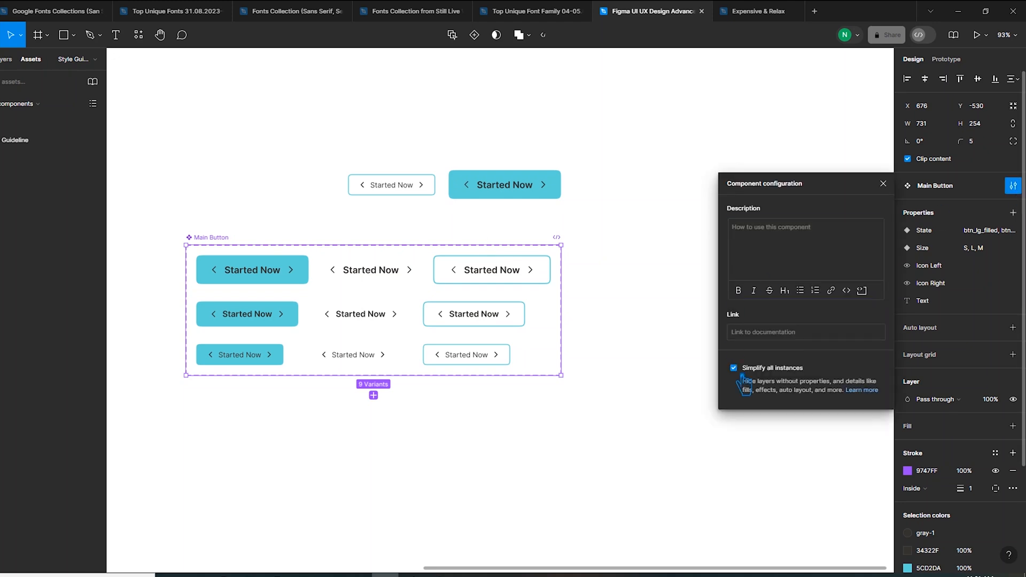
left_click(683, 380)
Compare the exposed properties of the two instances above the set and reveal the large filled instance's hidden properties.
left_click(476, 175)
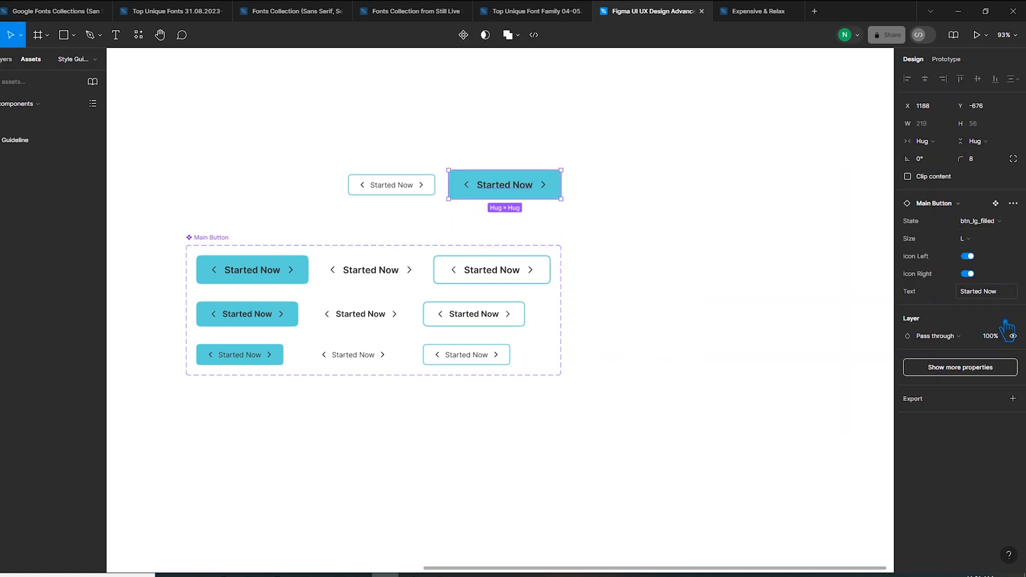
left_click(406, 186)
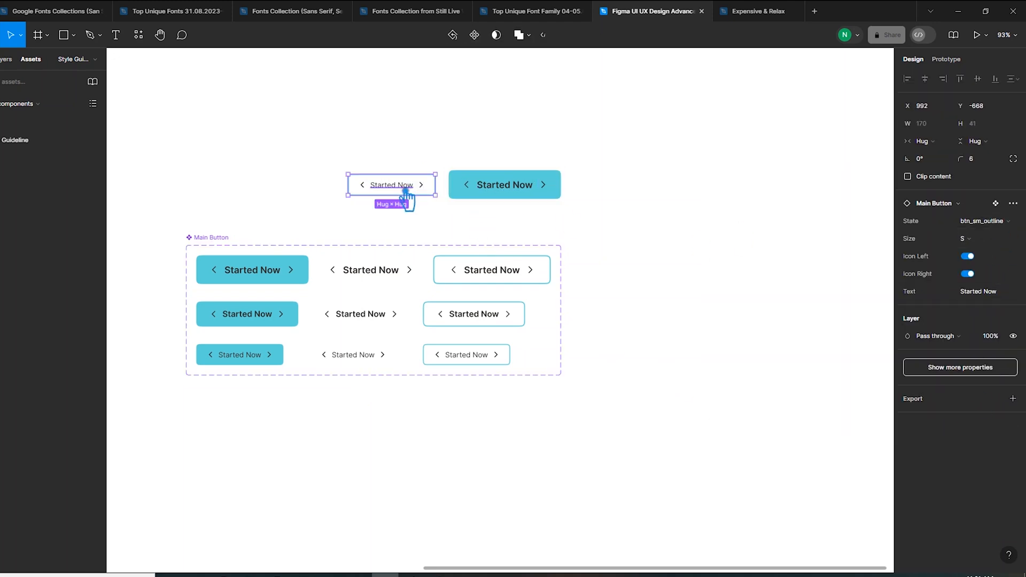
left_click(635, 277)
left_click(484, 185)
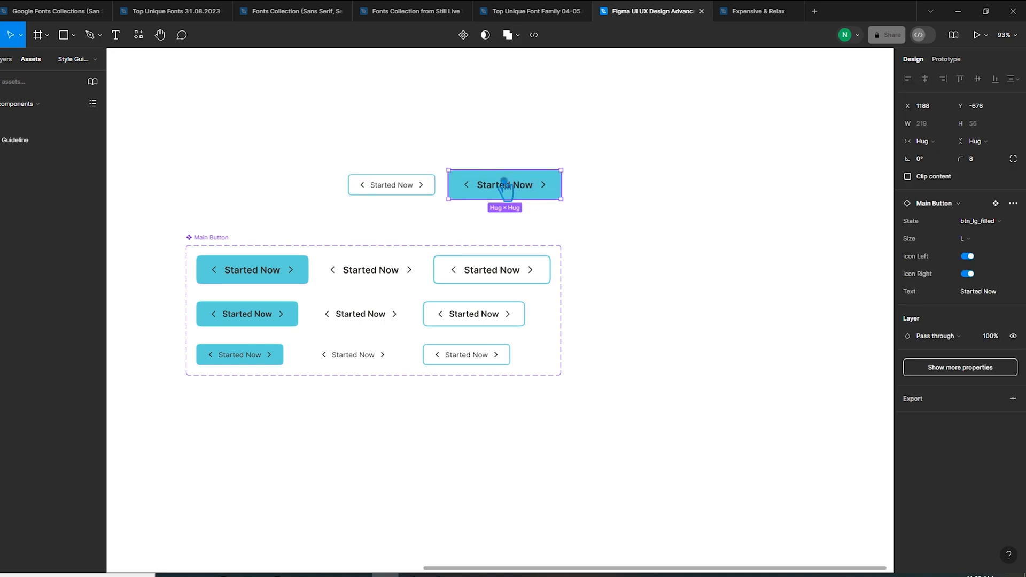
left_click(961, 368)
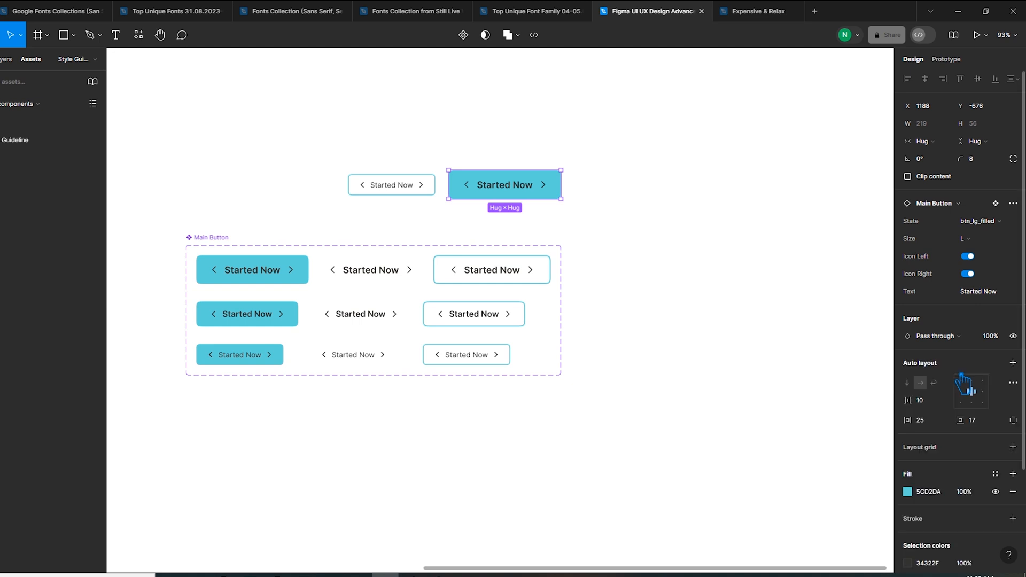
scroll(970, 428, "down", 4)
left_click(765, 406)
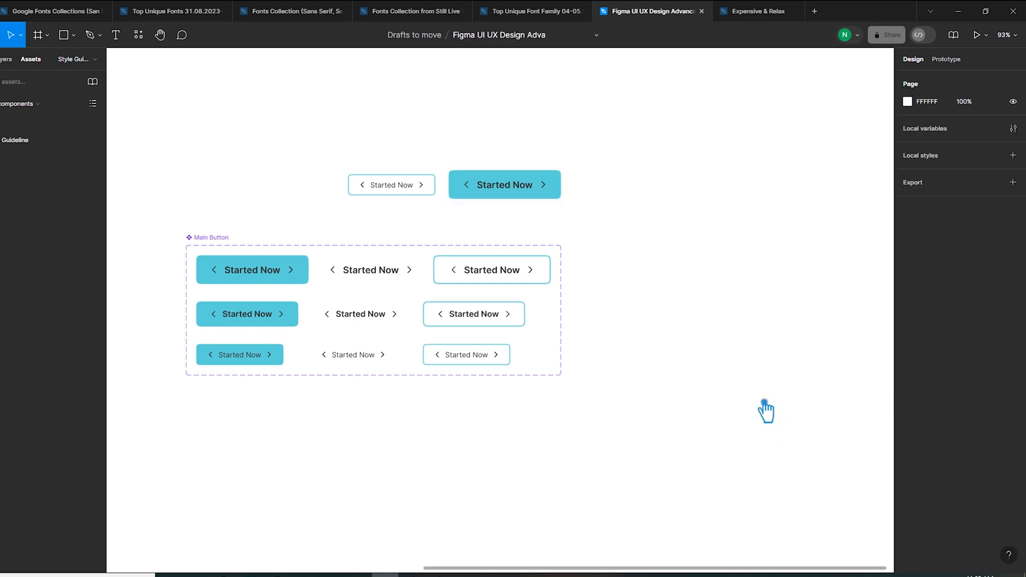
left_click(484, 185)
left_click(961, 367)
scroll(970, 470, "down", 4)
left_click(766, 270)
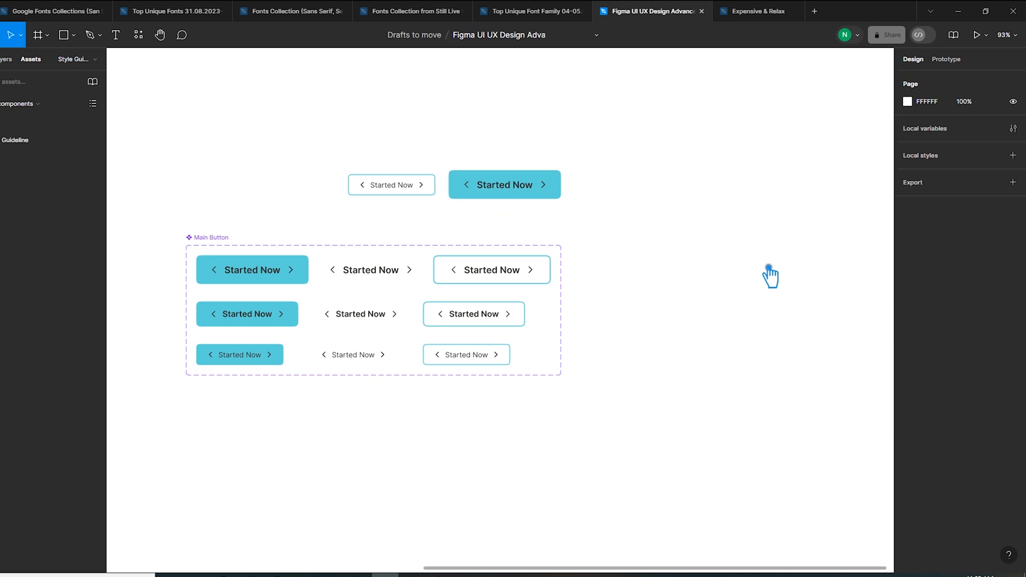
left_click(525, 198)
left_click(651, 319)
Disable Simplify all instances for the Main Button component set and check the large filled instance's full properties.
left_click(214, 250)
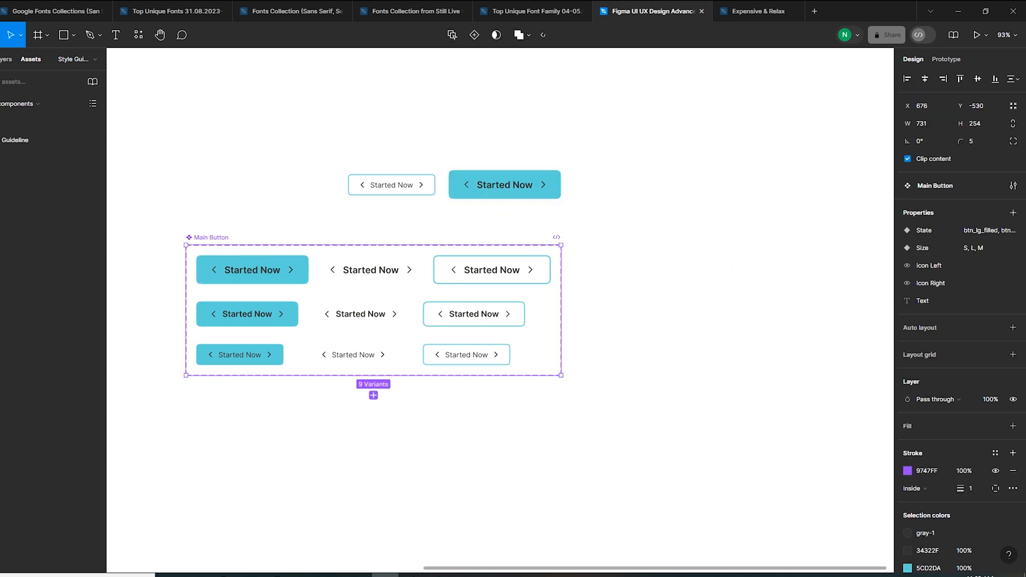
left_click(1013, 185)
left_click(704, 377)
left_click(513, 199)
scroll(1015, 308, "down", 3)
scroll(1016, 308, "up", 3)
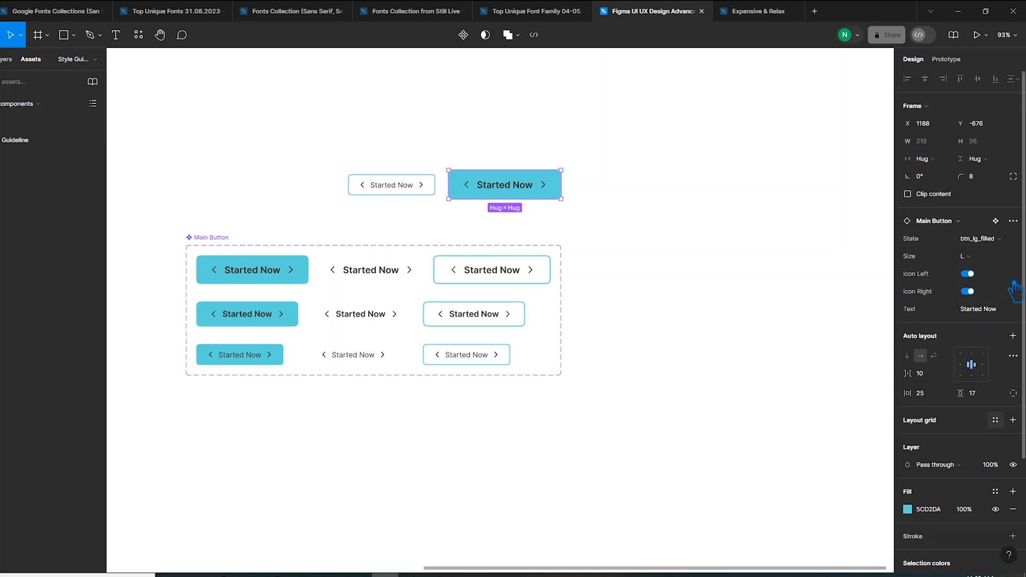
left_click(202, 244)
left_click(1013, 186)
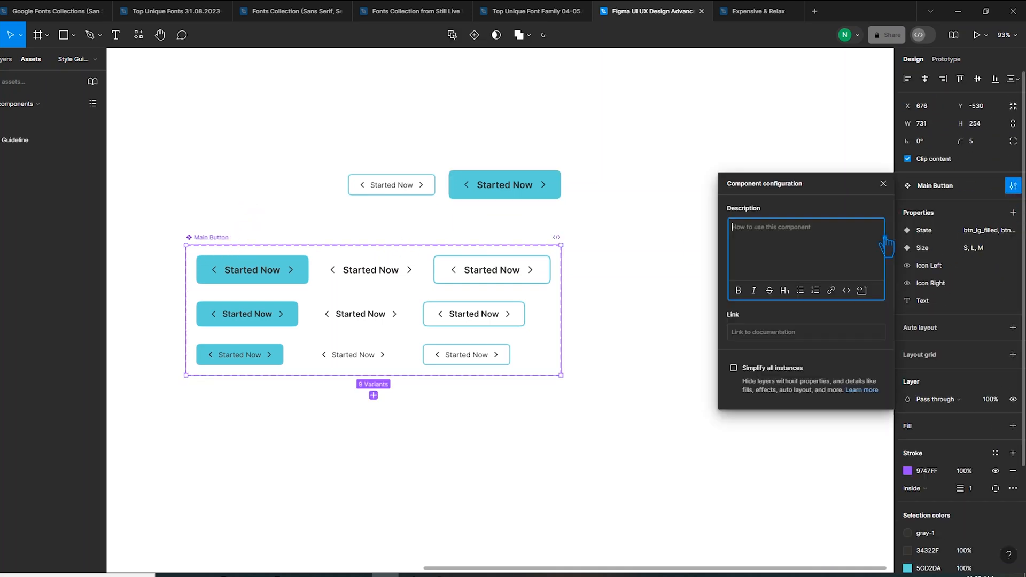
left_click(664, 199)
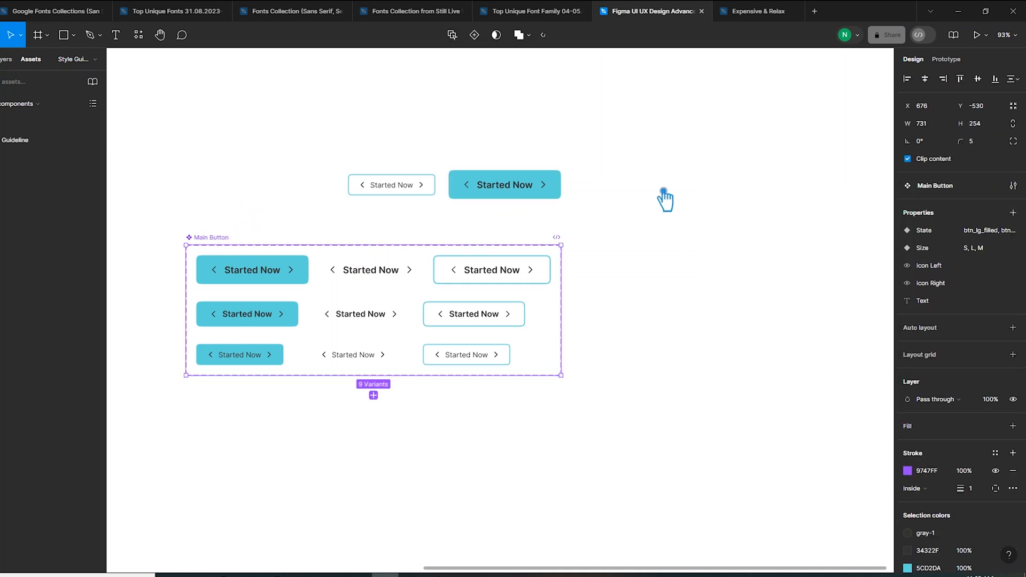
Delete the large filled instance above the component set and review the small outline instance's properties.
left_click(529, 195)
key("Delete")
left_click(407, 185)
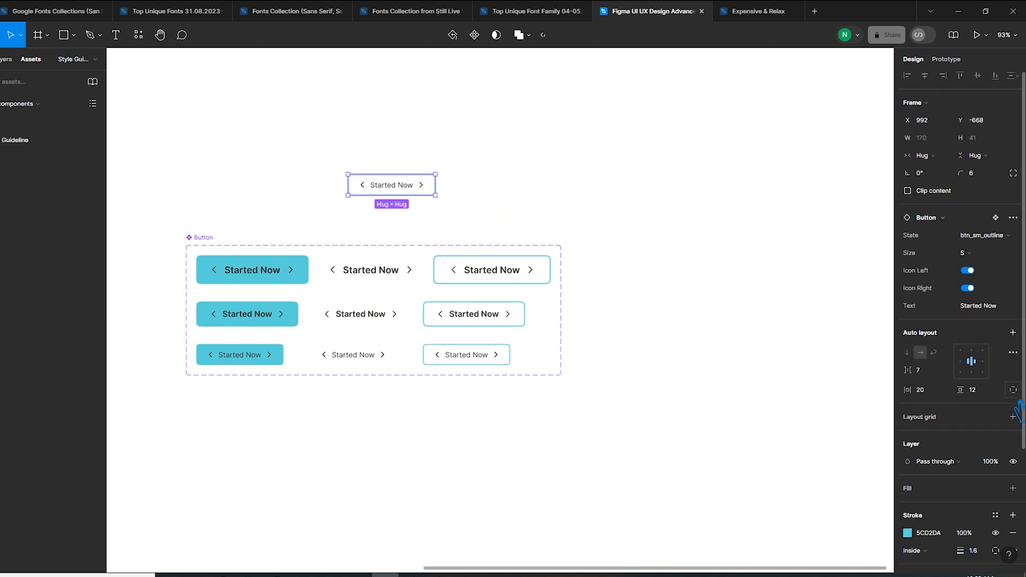
scroll(1019, 410, "down", 3)
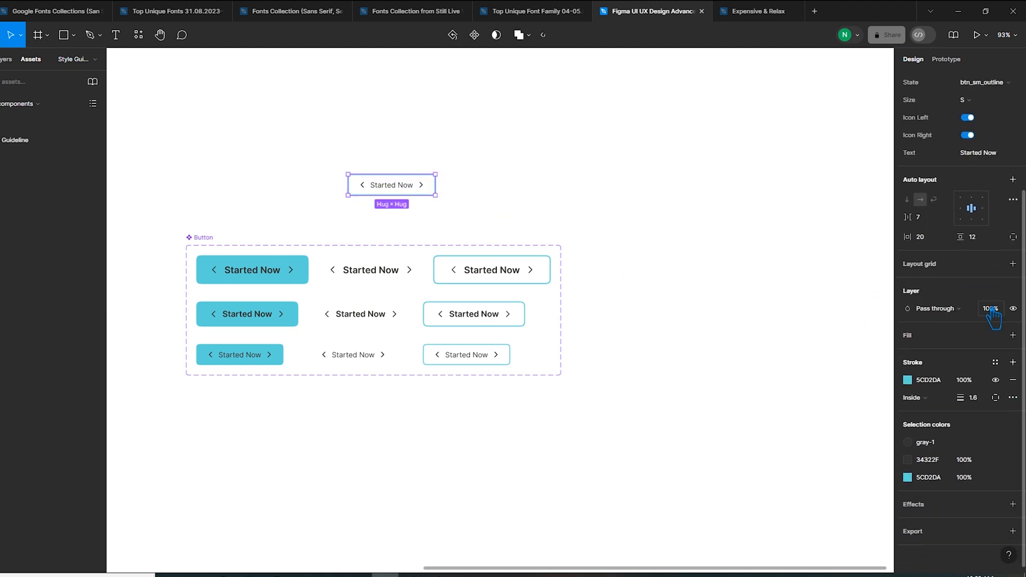
scroll(995, 313, "up", 3)
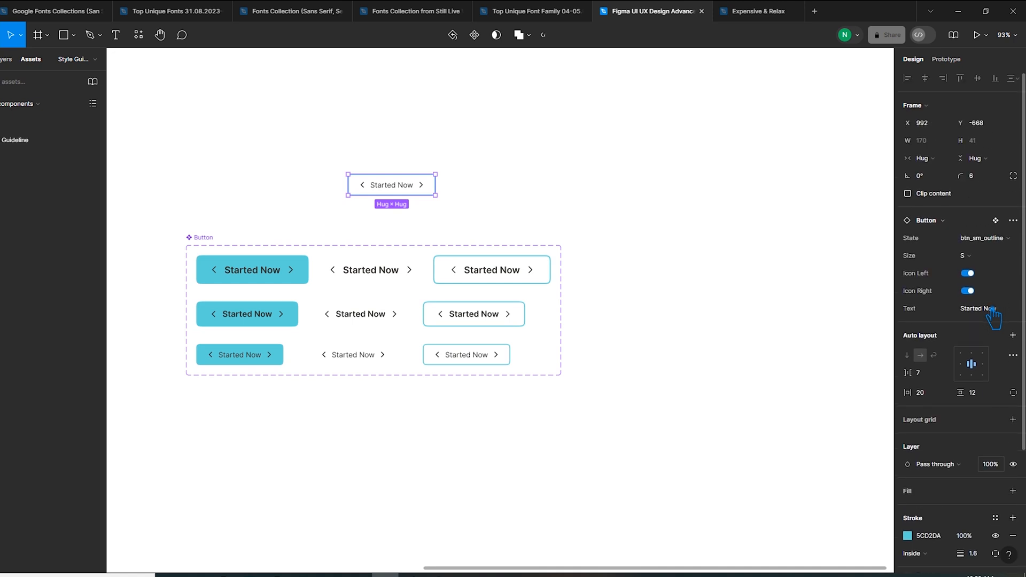
Rename the button component set as Main Button.
left_click(199, 239)
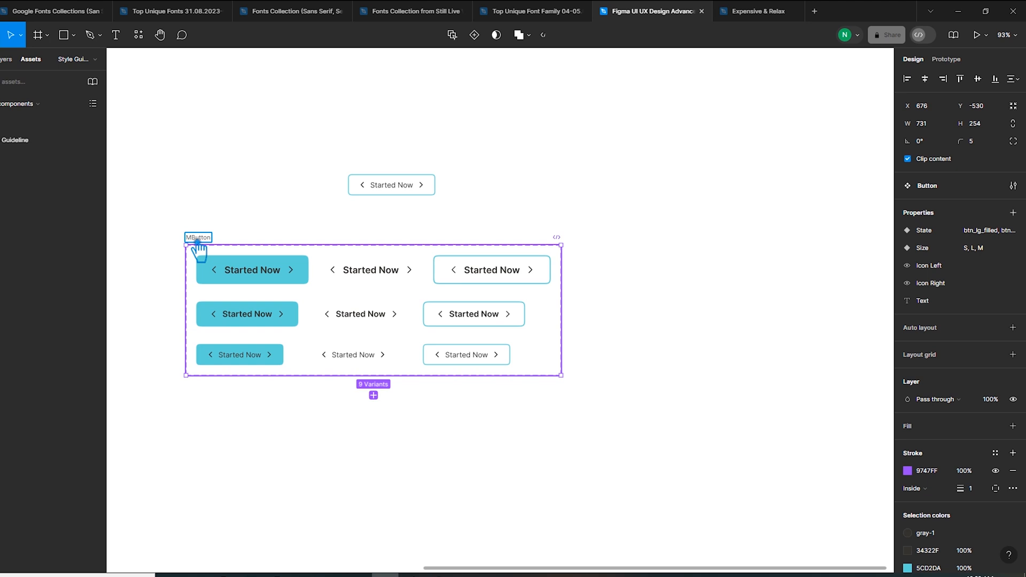
left_click(251, 222)
left_click(224, 238)
left_click(971, 191)
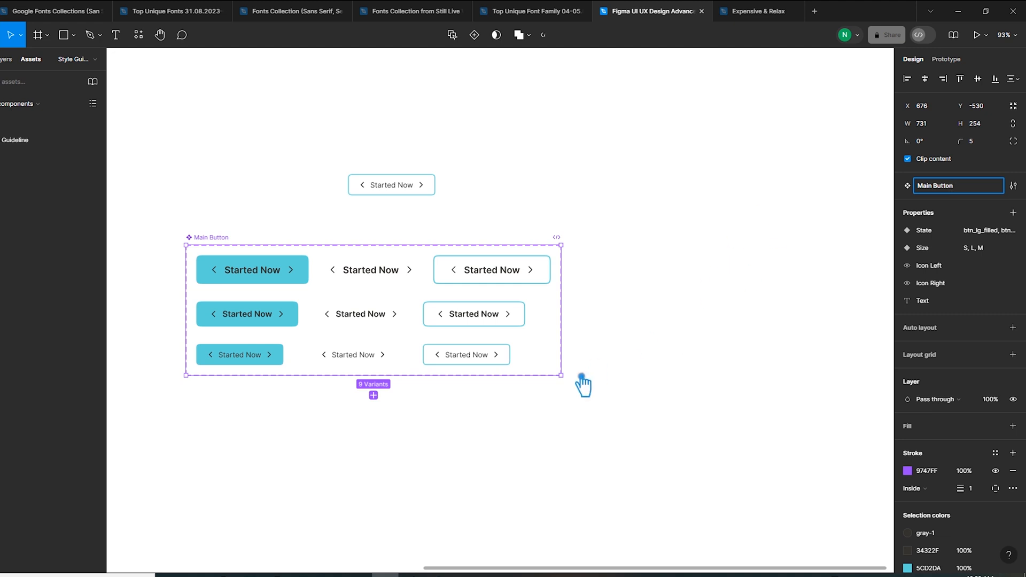
left_click(752, 406)
Enable Simplify all instances for Main Button and check the small outline instance's reduced properties.
left_click(203, 238)
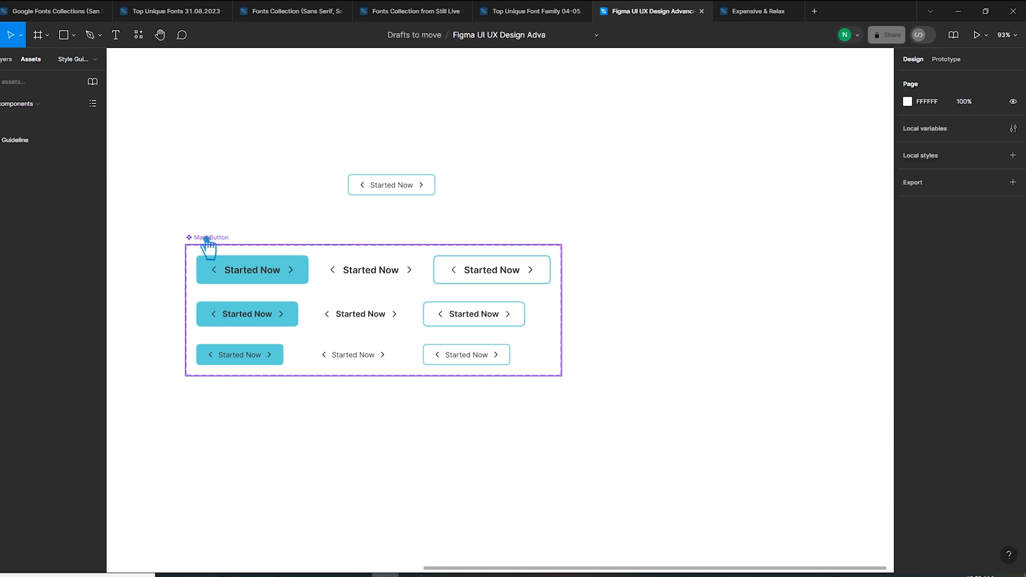
left_click(1012, 186)
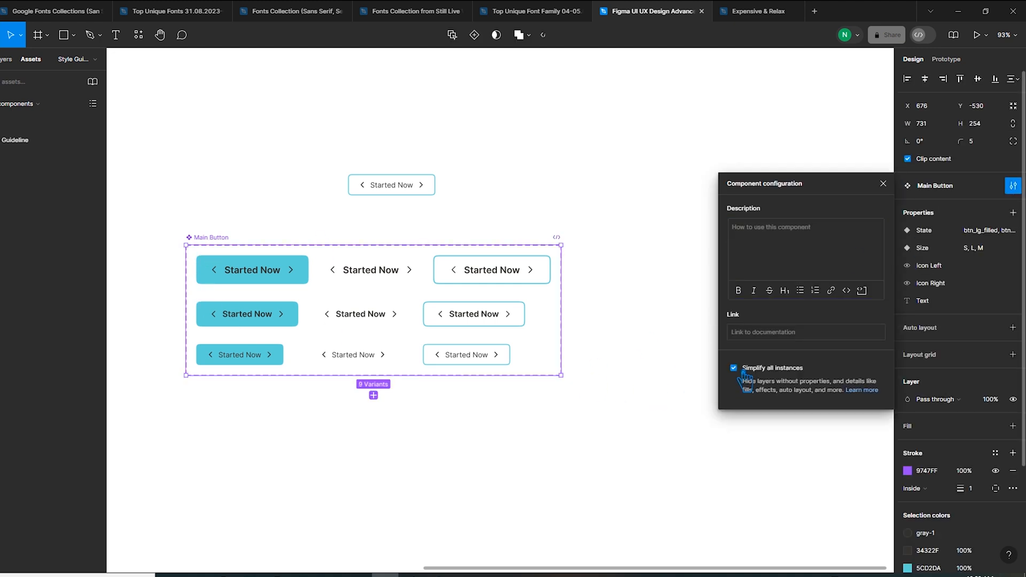
left_click(665, 390)
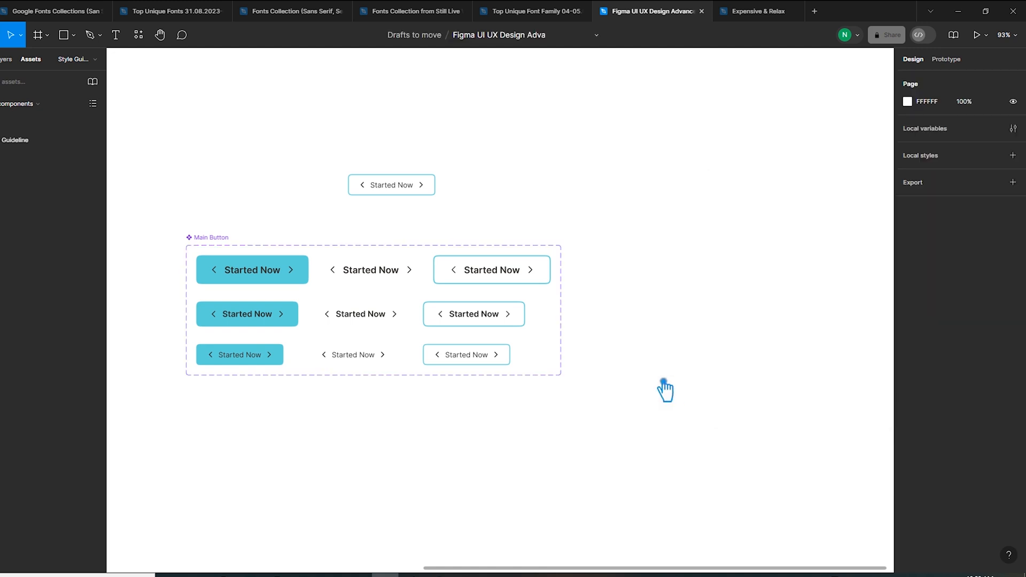
left_click(412, 191)
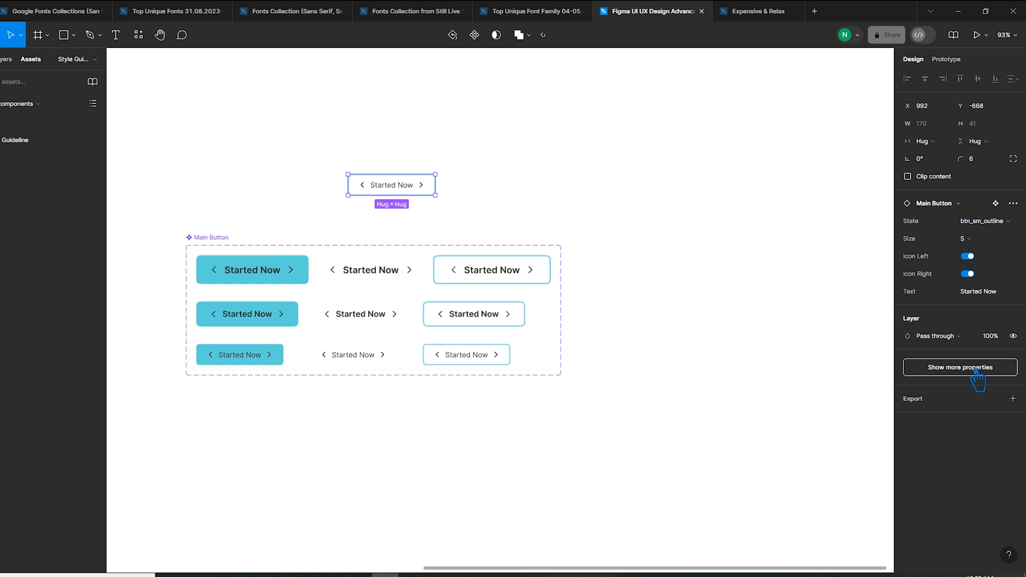
Turn off Simplify all instances for Main Button and inspect the full property list of the small outline instance.
left_click(213, 241)
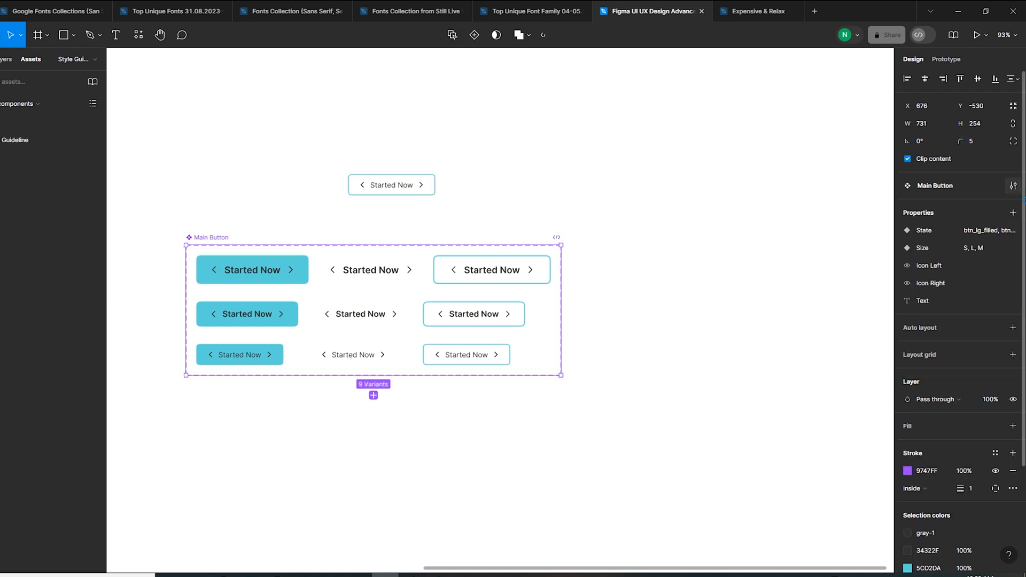
left_click(1013, 185)
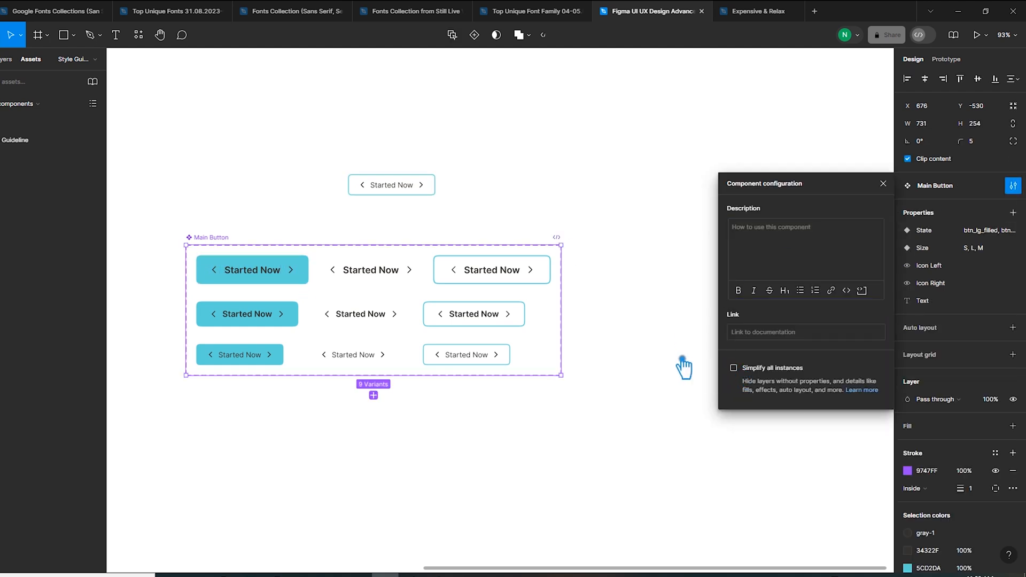
left_click(683, 368)
left_click(392, 195)
scroll(985, 406, "down", 3)
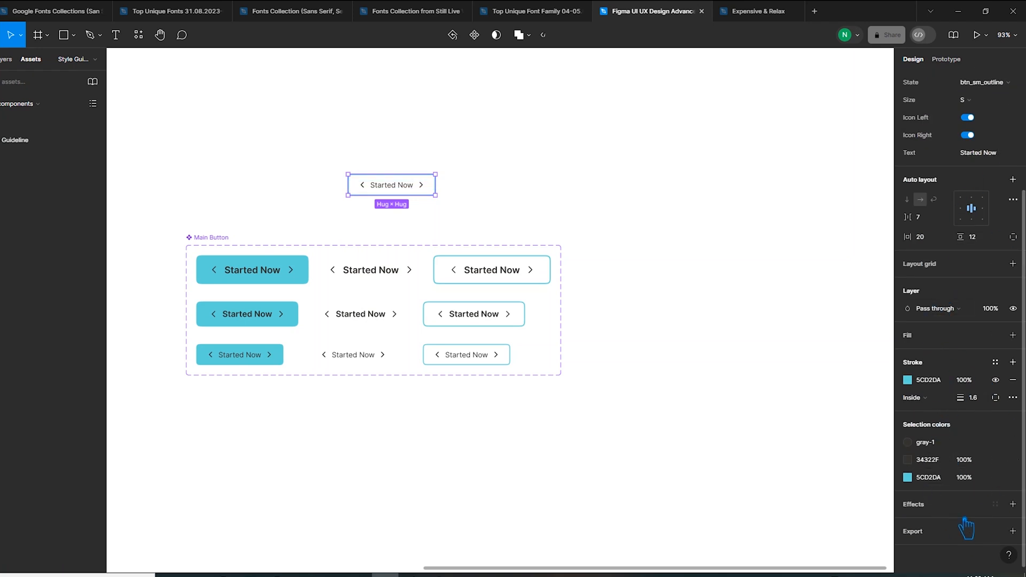
scroll(977, 374, "up", 3)
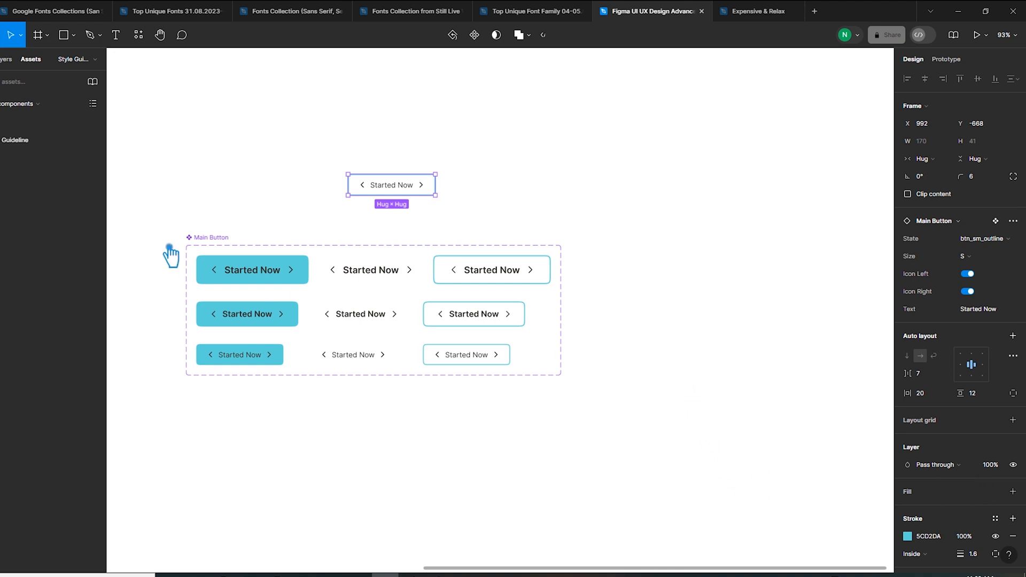
Turn Simplify all instances back on for the Main Button component set and check the outline instance's exposed properties.
left_click(217, 237)
left_click(1014, 187)
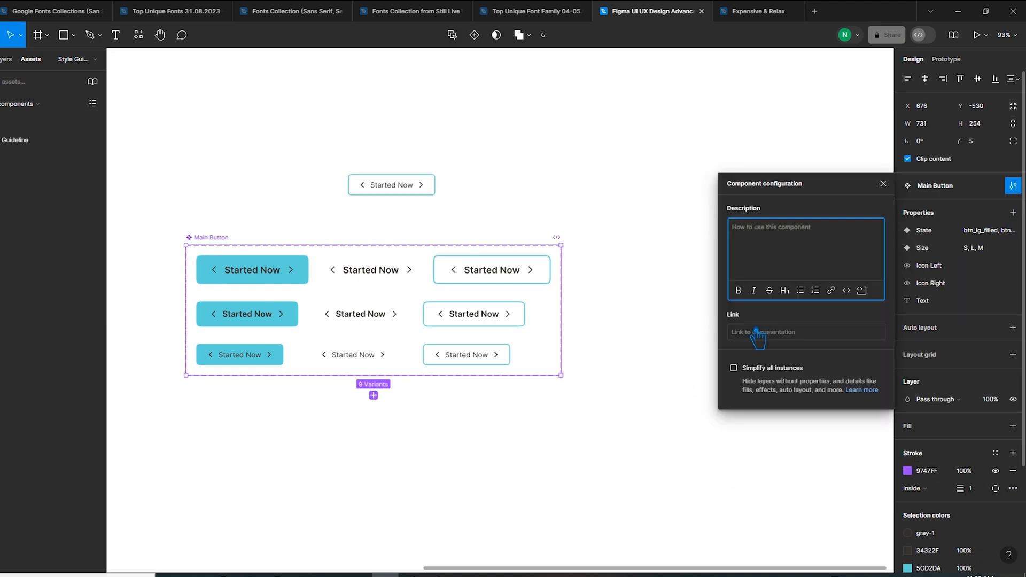
left_click(746, 376)
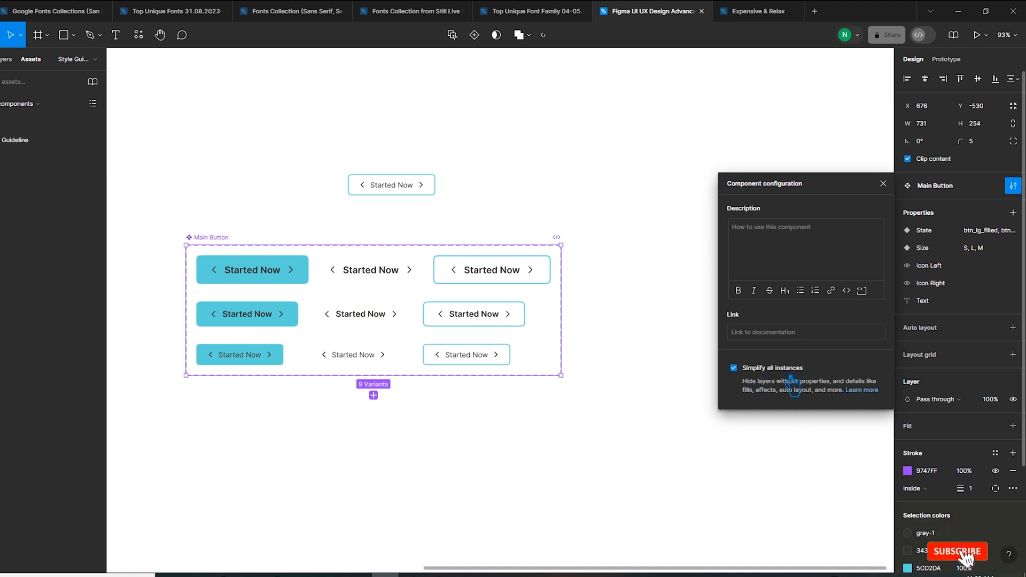
left_click(885, 188)
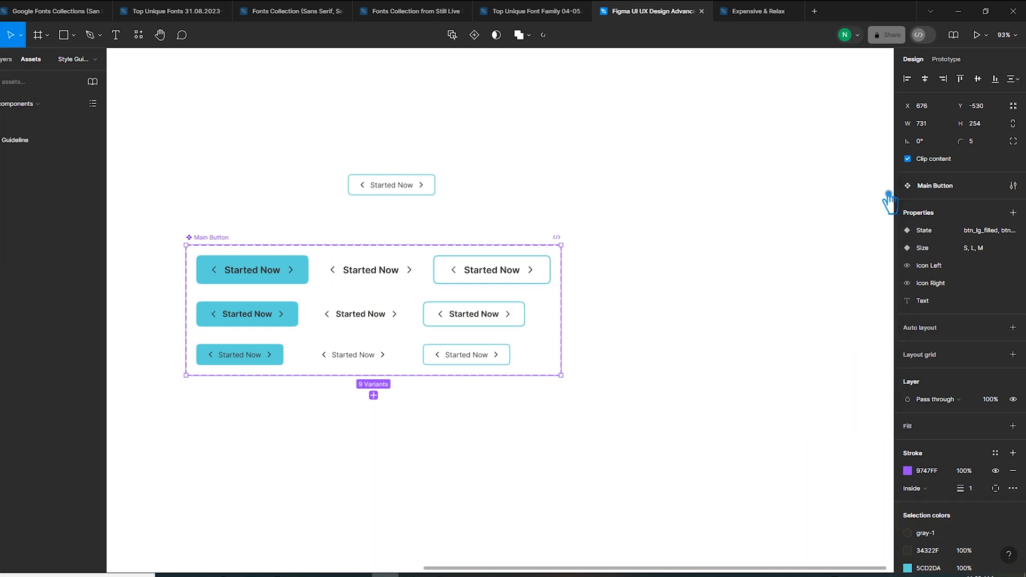
left_click(403, 192)
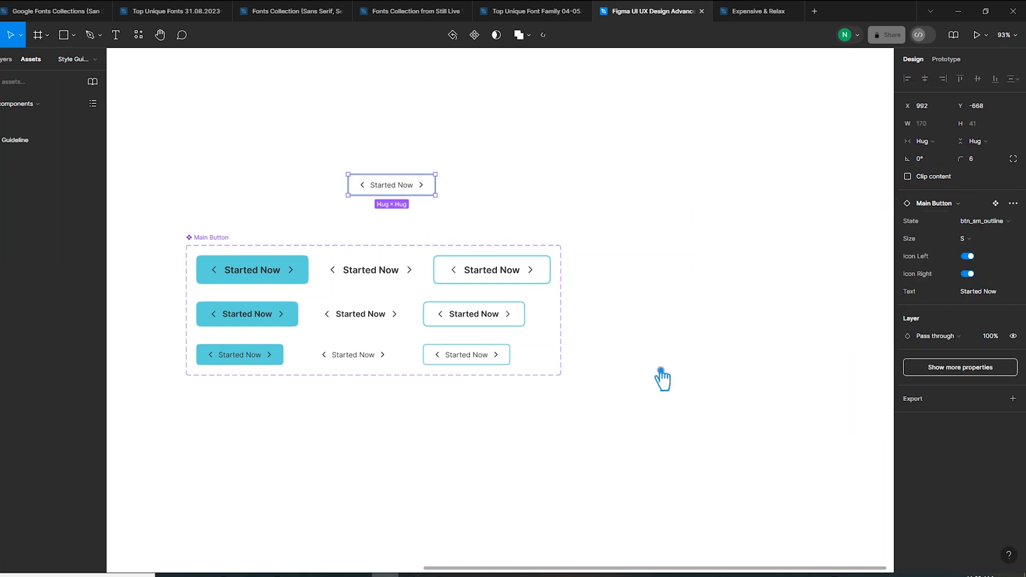
left_click(659, 368)
left_click(250, 272)
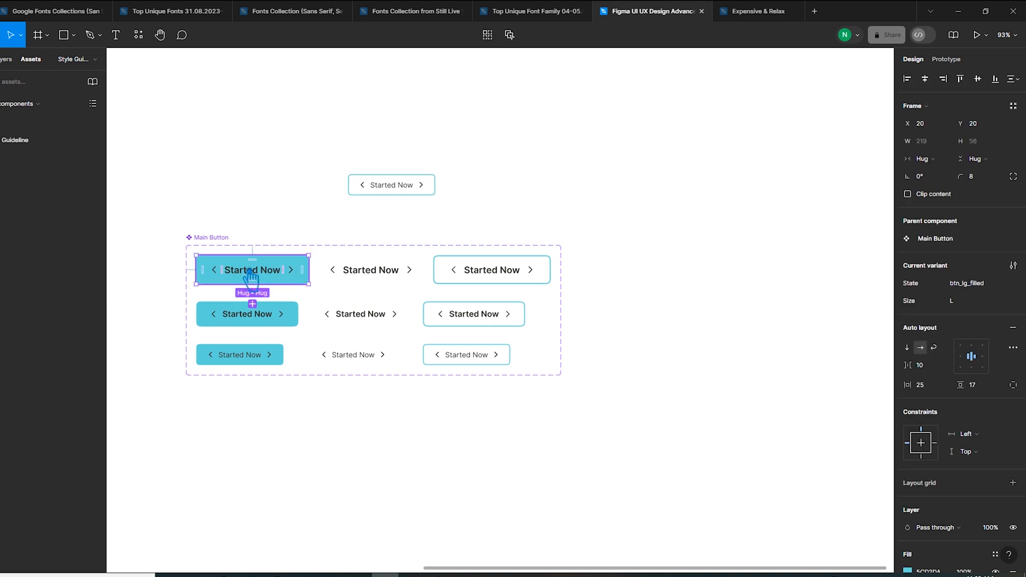
left_click(230, 196)
Insert a Main Button instance from the Style Guideline component assets and place it beside the small outline instance, at about X 1210, Y -676.
left_click(15, 140)
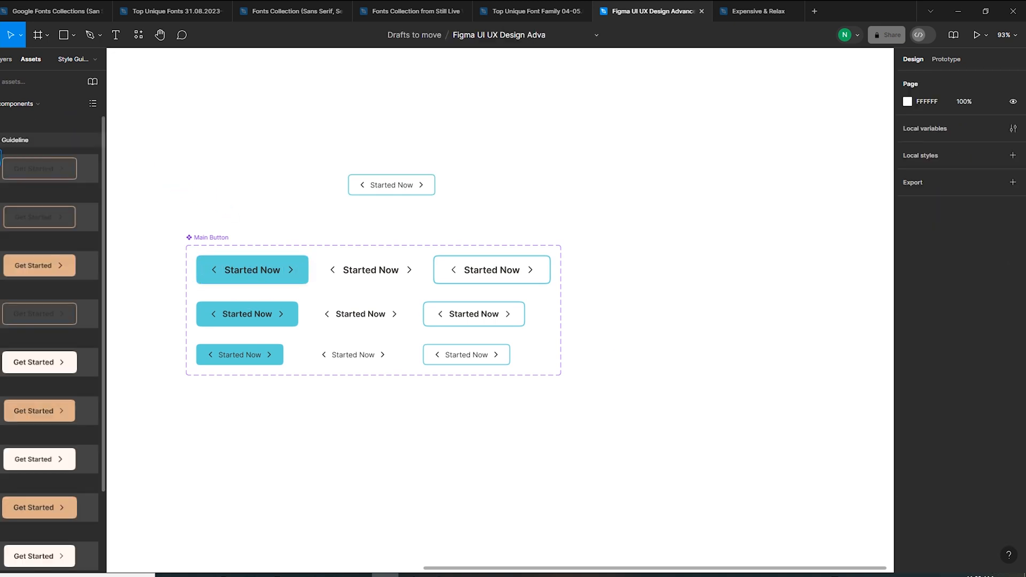
left_click(15, 140)
left_click(213, 236)
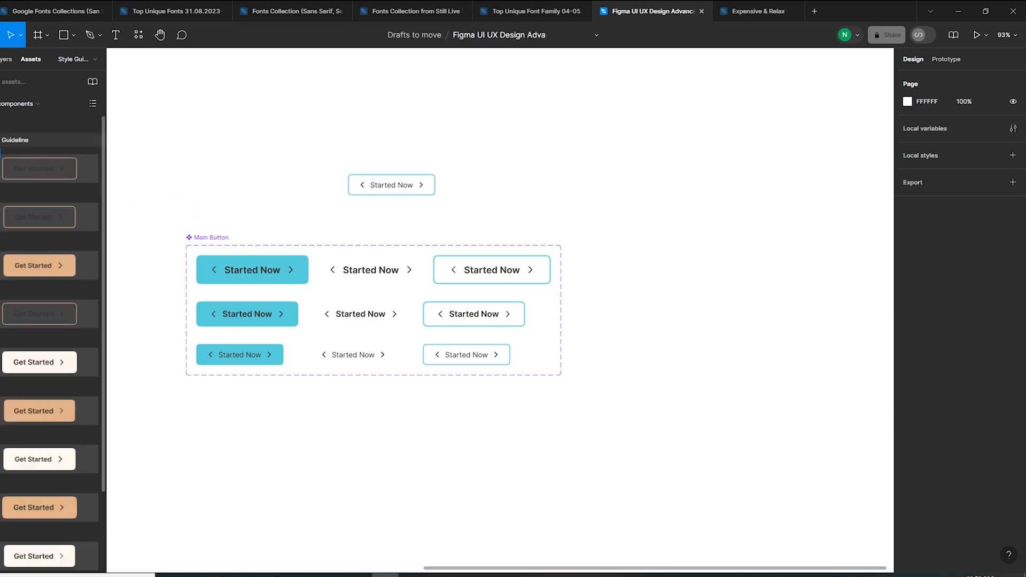
scroll(6, 286, "down", 3)
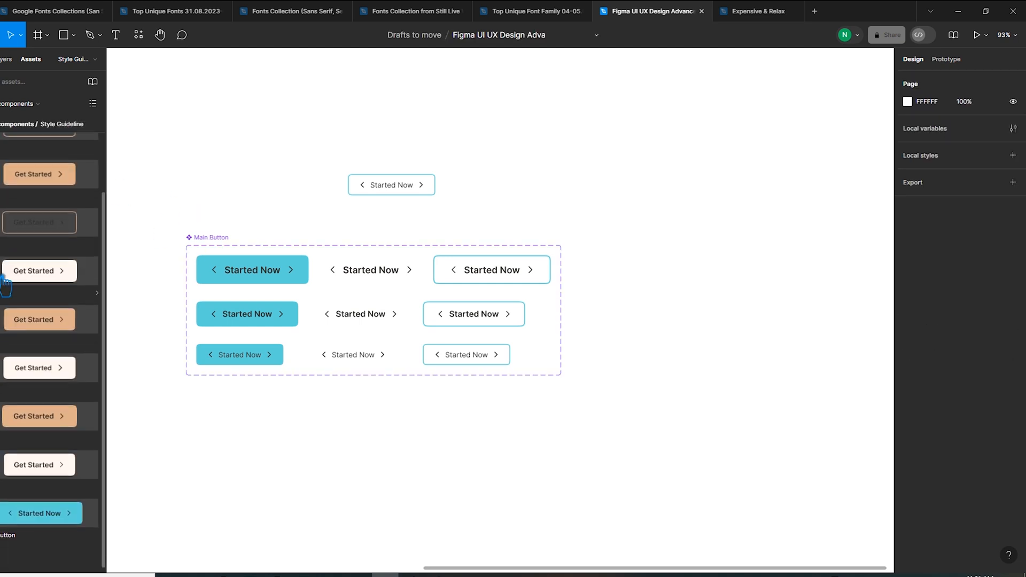
left_click(6, 524)
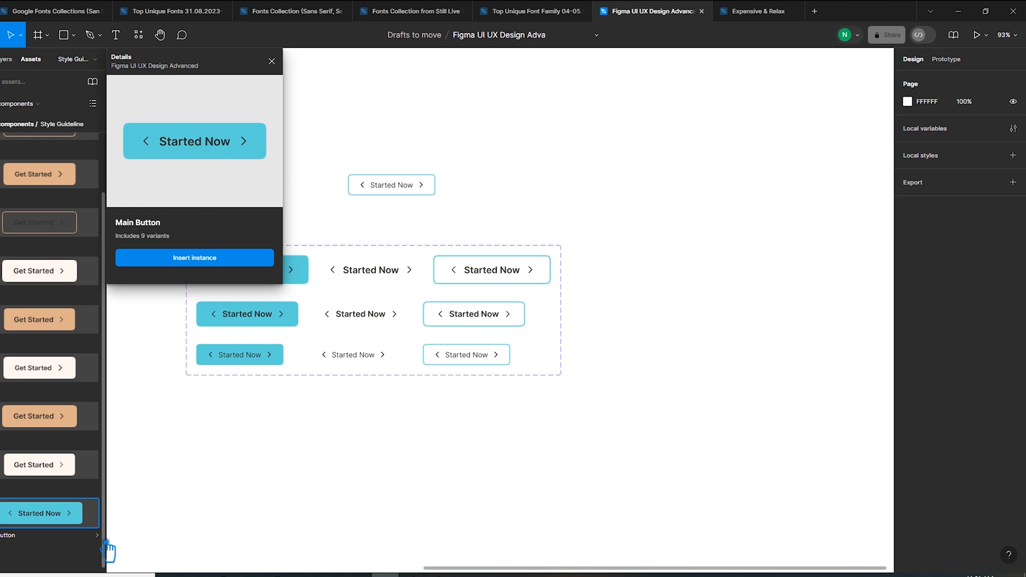
left_click(207, 262)
left_click_drag(207, 263, 575, 174)
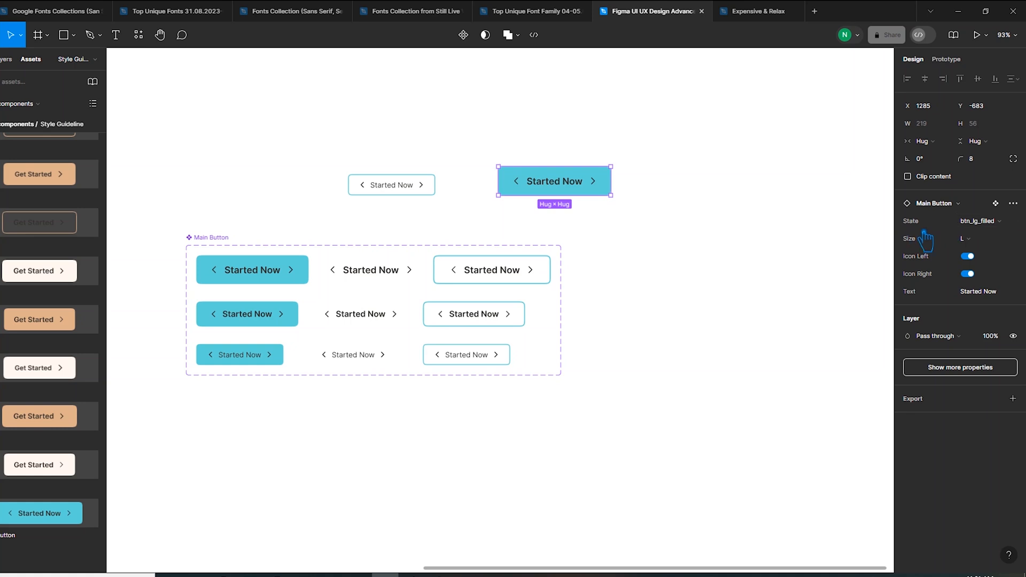
left_click_drag(551, 182, 516, 203)
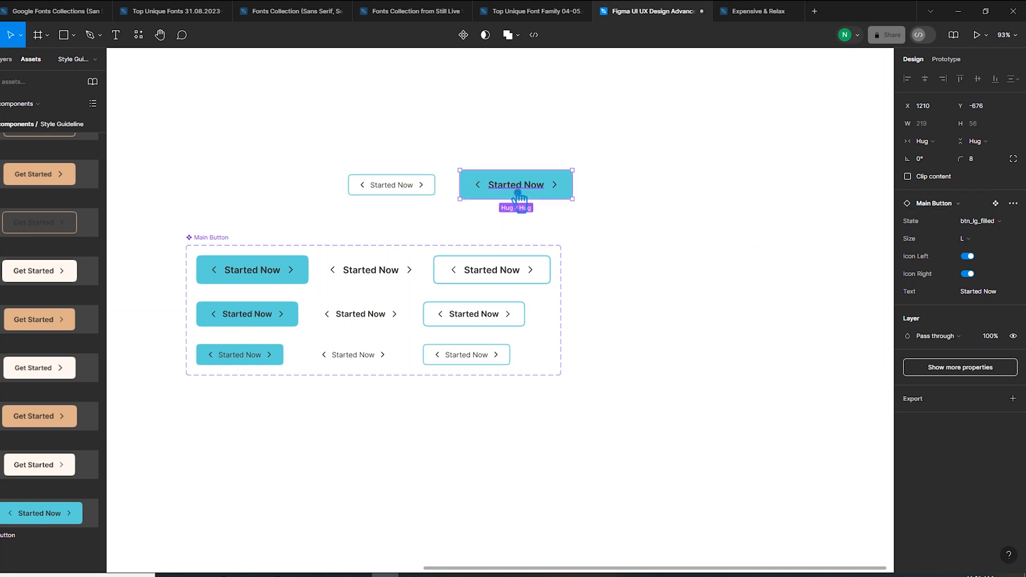
Leave the Style Guideline component assets and move the large filled instance closer to the small outline one, at X 1188, Y -676.
left_click(234, 218)
left_click(68, 130)
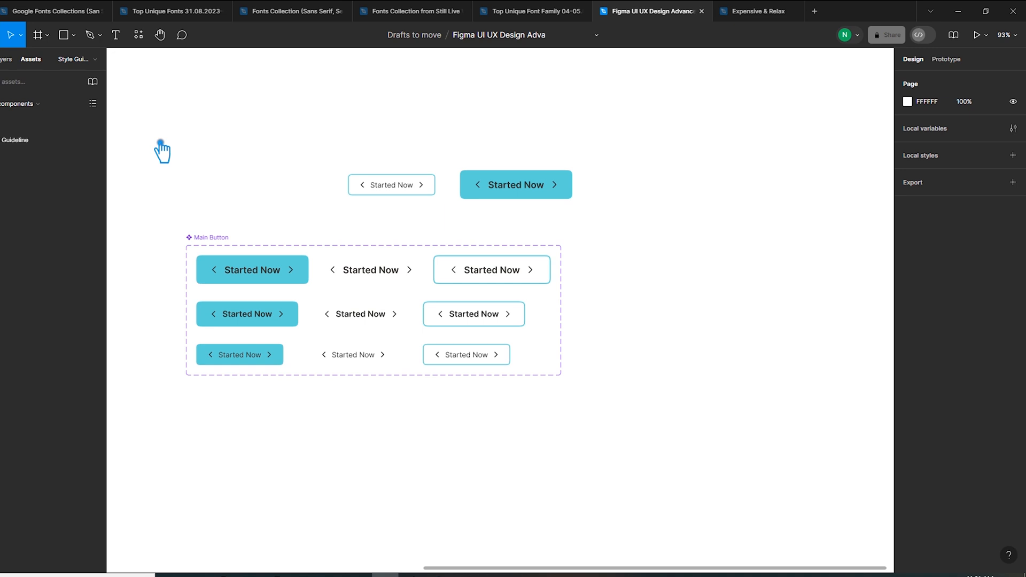
left_click(395, 185)
mouse_move(497, 197)
left_mouse_down()
mouse_move(480, 202)
mouse_move(496, 196)
left_mouse_up()
left_click(470, 211)
Turn off Simplify all instances for Main Button and inspect the full properties of the outline and filled instances.
left_click(205, 253)
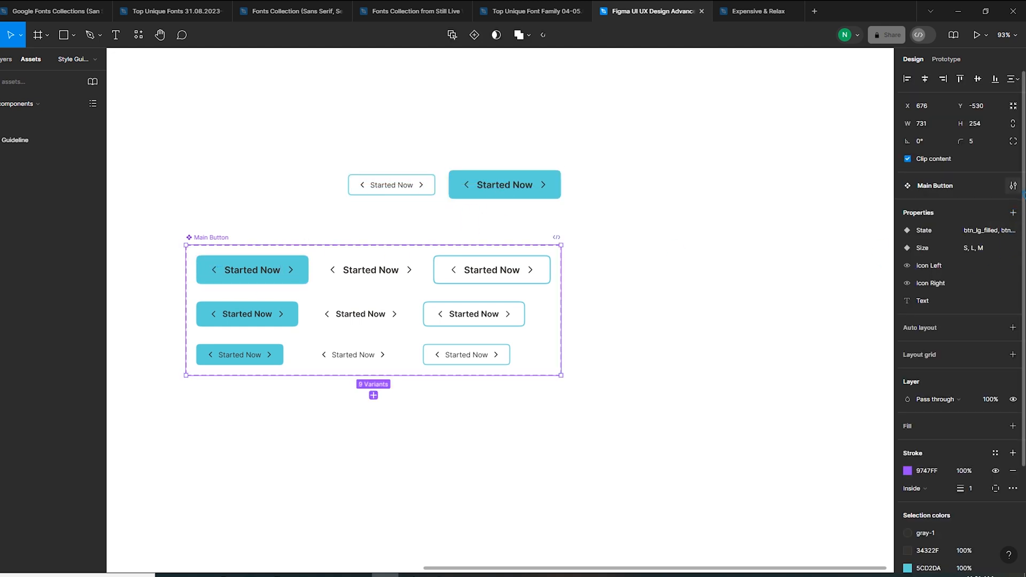
left_click(1013, 186)
left_click(743, 367)
left_click(689, 345)
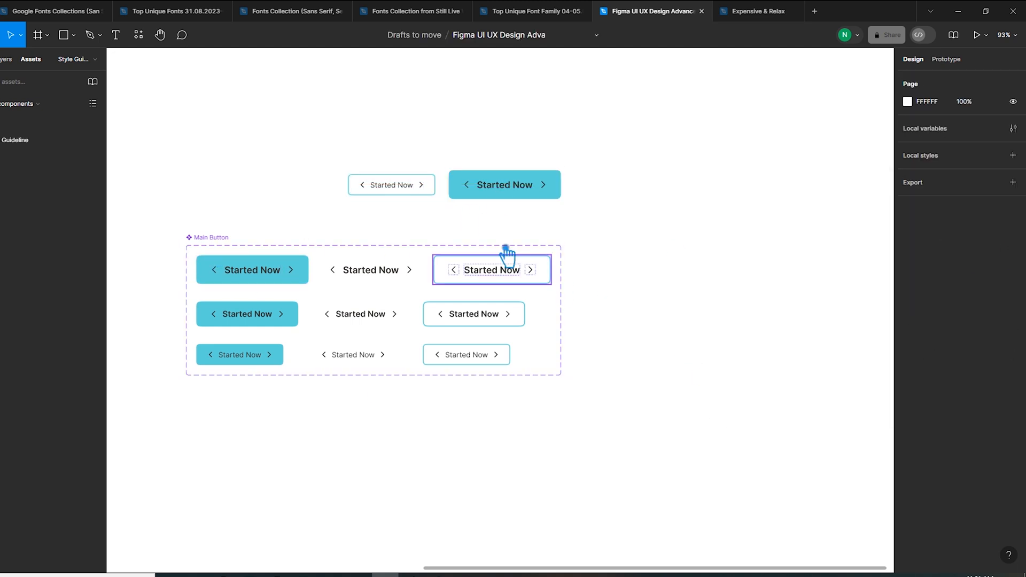
left_click(398, 193)
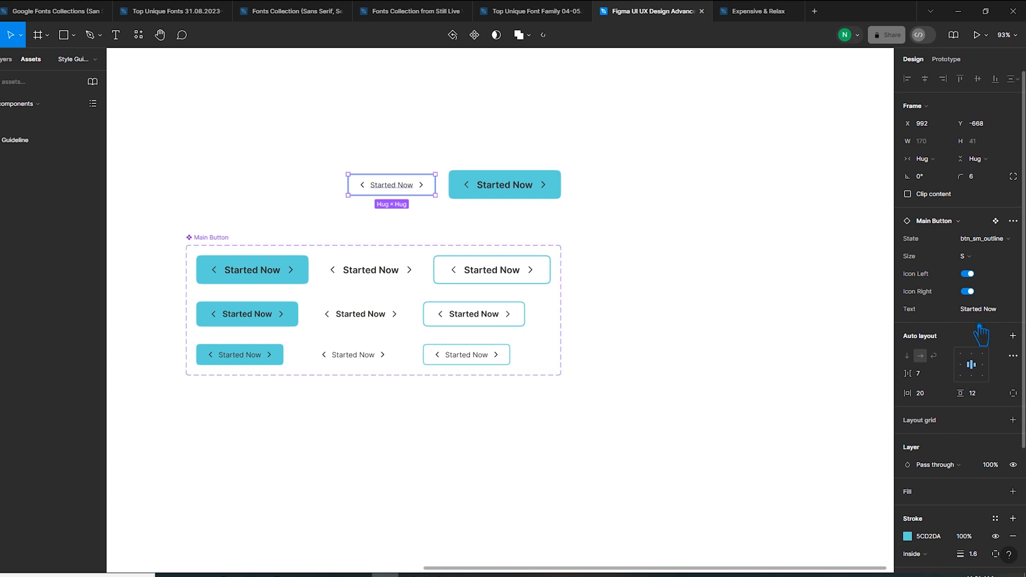
scroll(981, 334, "down", 5)
scroll(981, 374, "up", 5)
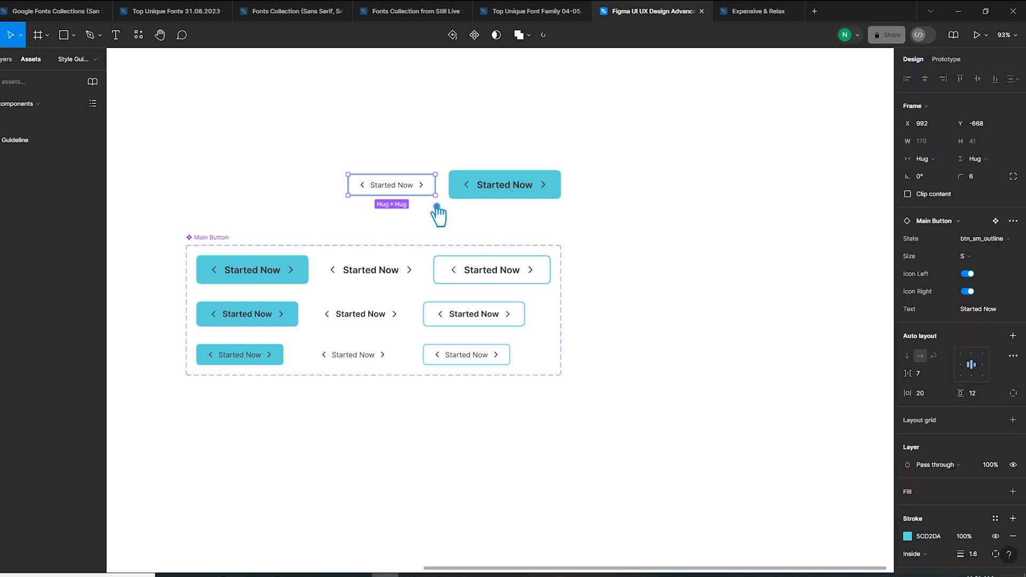
left_click(207, 237)
left_click(558, 185)
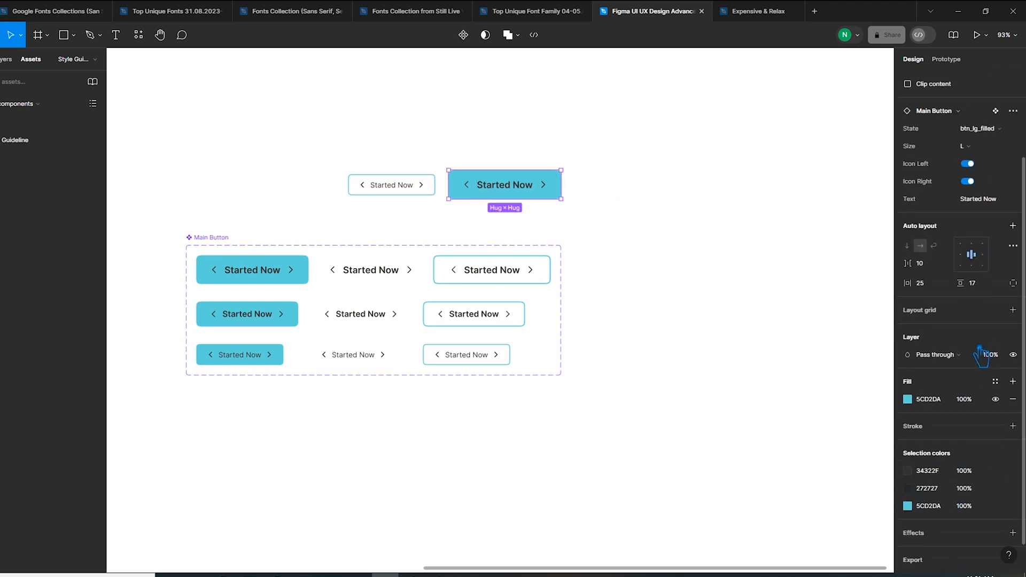
scroll(982, 355, "up", 3)
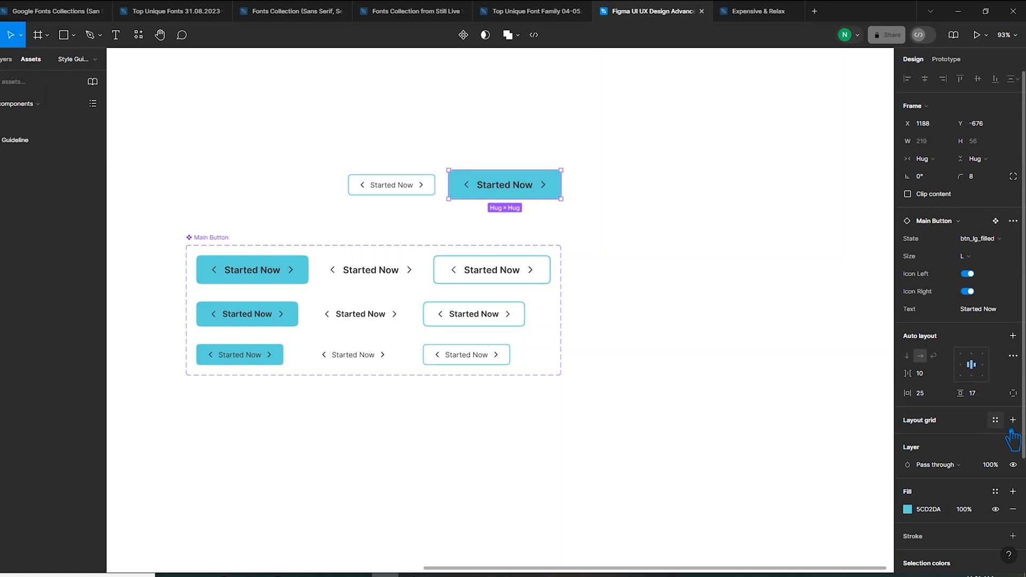
Turn Simplify all instances back on for Main Button and check the exposed properties of the filled and outline instances.
left_click(222, 249)
left_click(1013, 186)
left_click(734, 368)
left_click(675, 379)
left_click(479, 181)
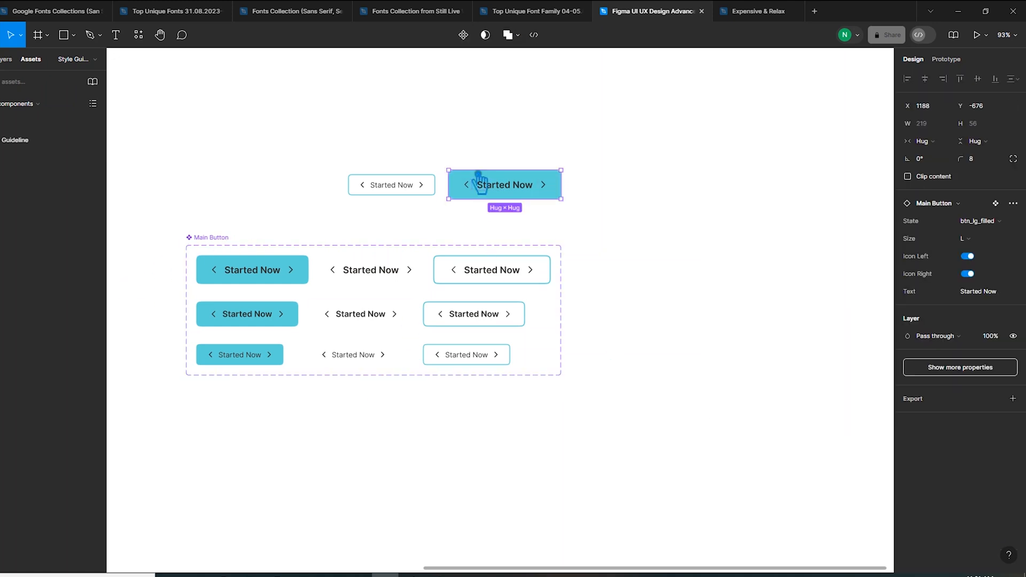
left_click(406, 192)
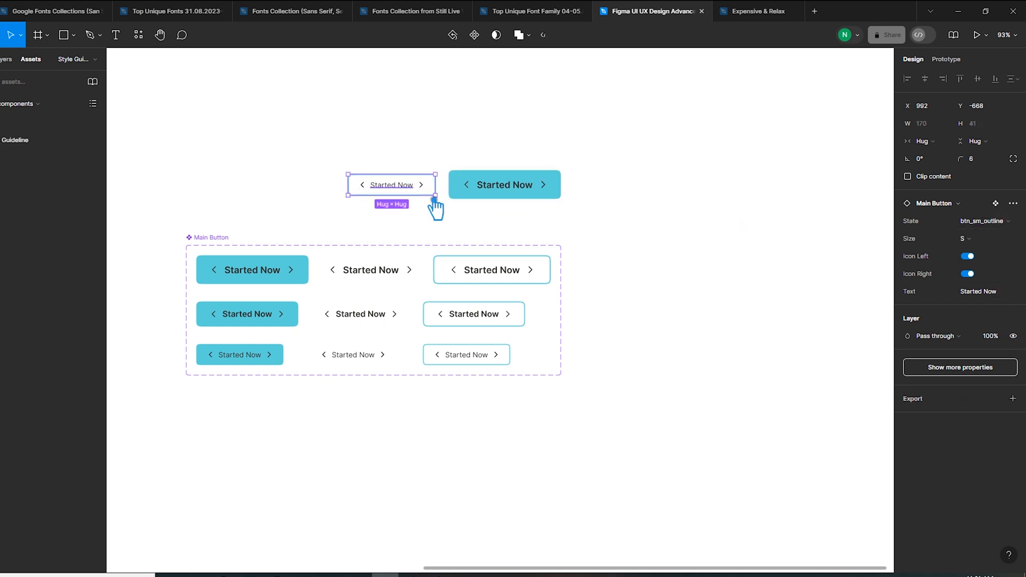
left_click(635, 277)
Show more properties for the large filled instance twice, deselecting and reselecting it in between to examine its property list.
left_click(504, 186)
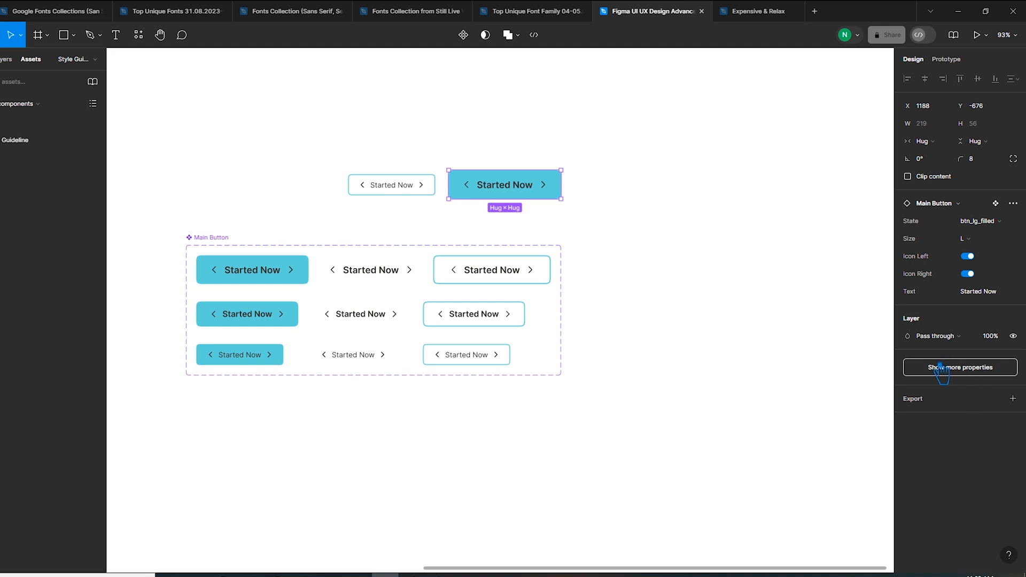
left_click(961, 374)
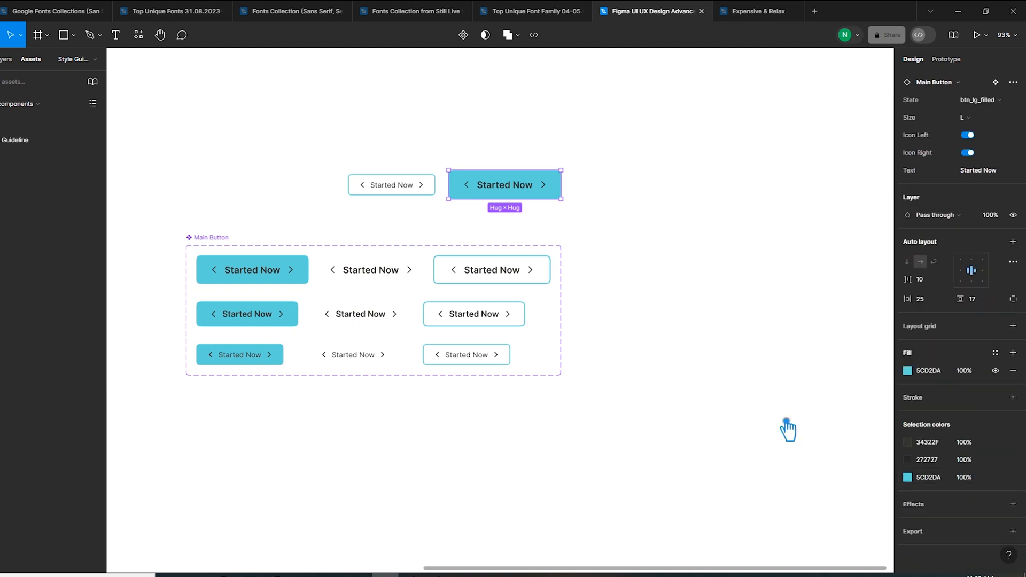
left_click(764, 403)
left_click(488, 191)
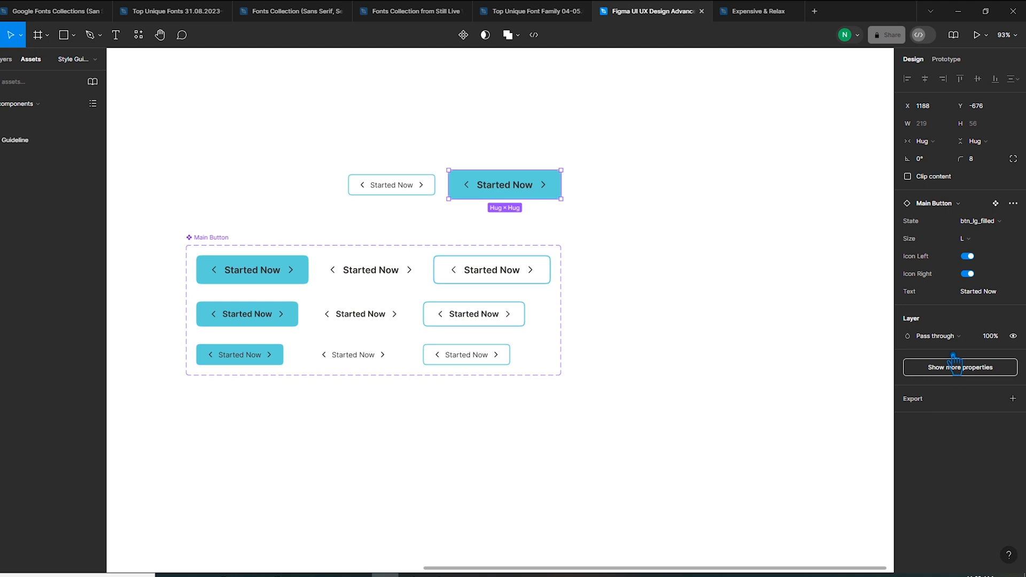
left_click(961, 374)
left_click(770, 274)
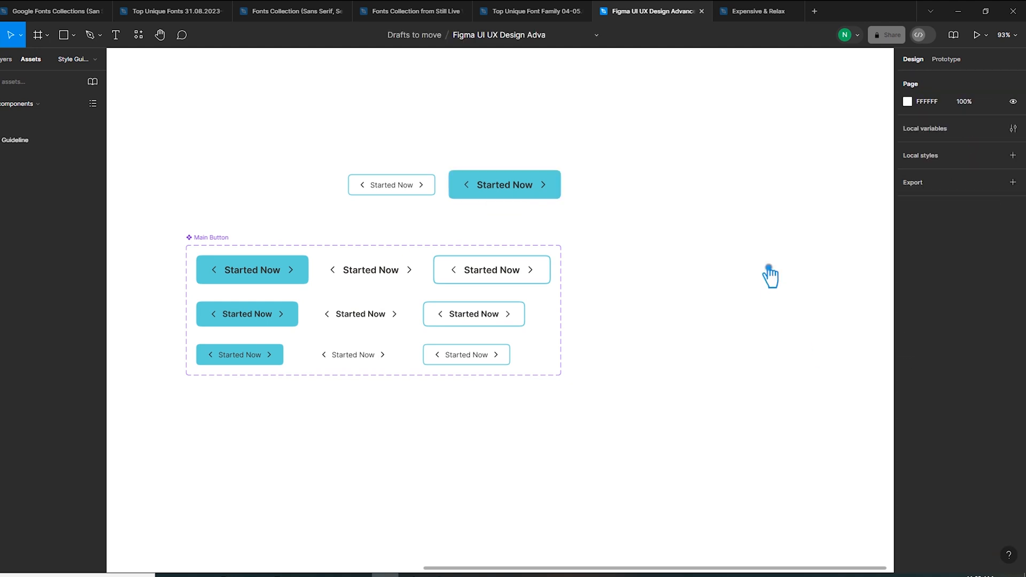
left_click(524, 192)
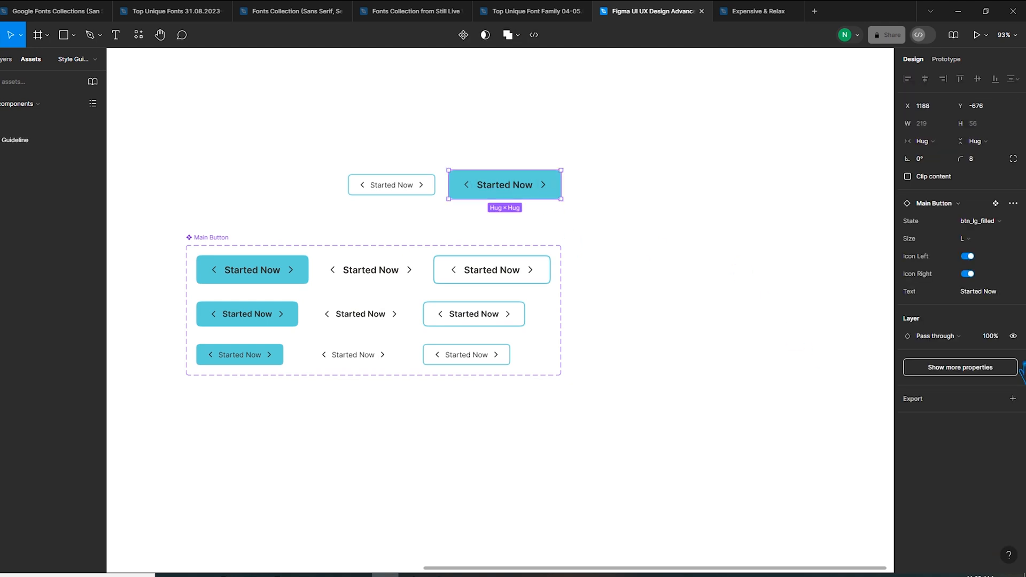
left_click(651, 318)
Turn off Simplify all instances for Main Button and review the large filled instance's full property list.
left_click(213, 247)
left_click(1013, 186)
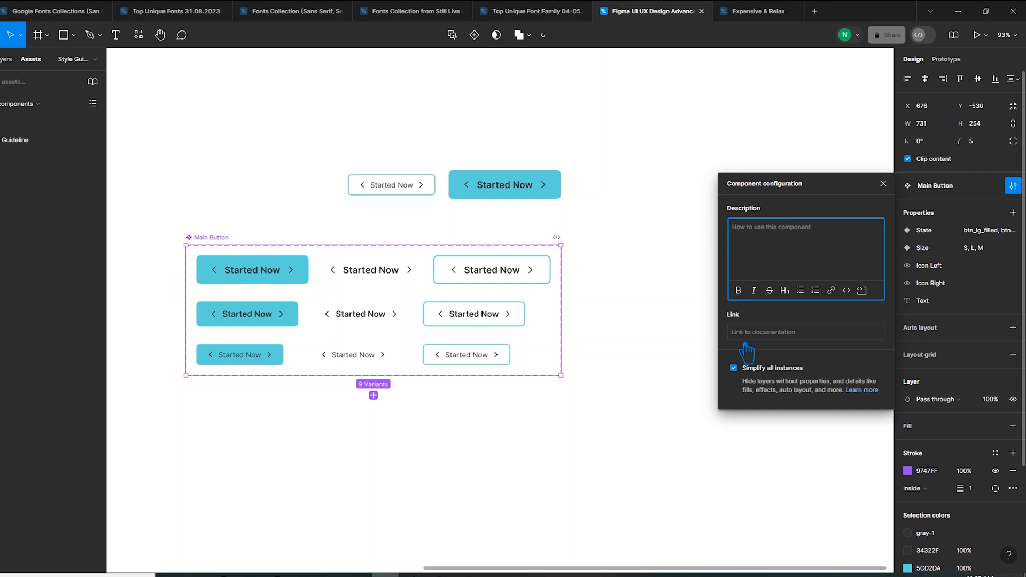
left_click(706, 375)
left_click(513, 199)
scroll(992, 364, "down", 3)
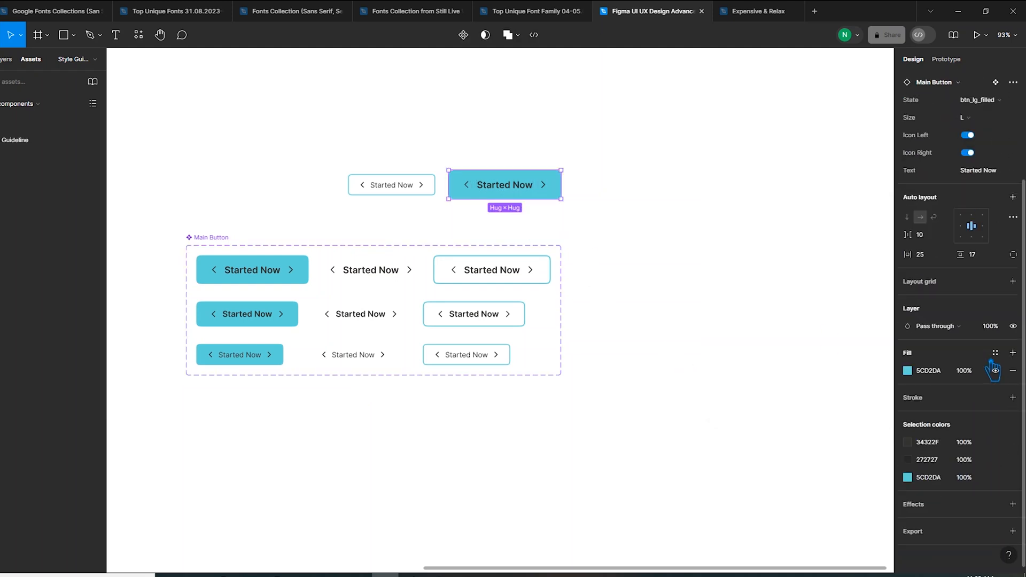
scroll(1015, 299, "up", 3)
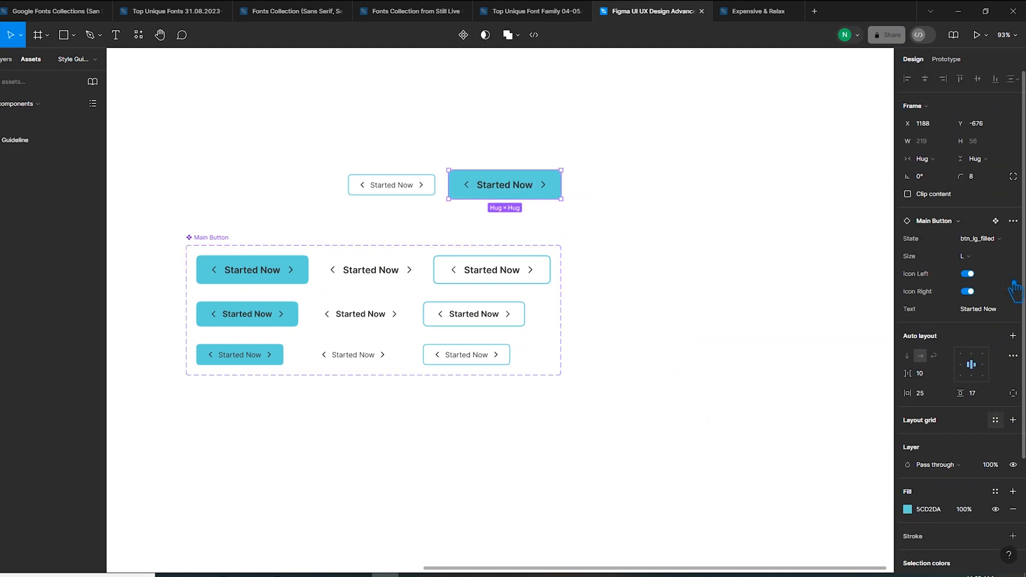
Re-enable Simplify all instances in the Main Button component configuration.
left_click(203, 247)
left_click(1013, 186)
left_click(733, 368)
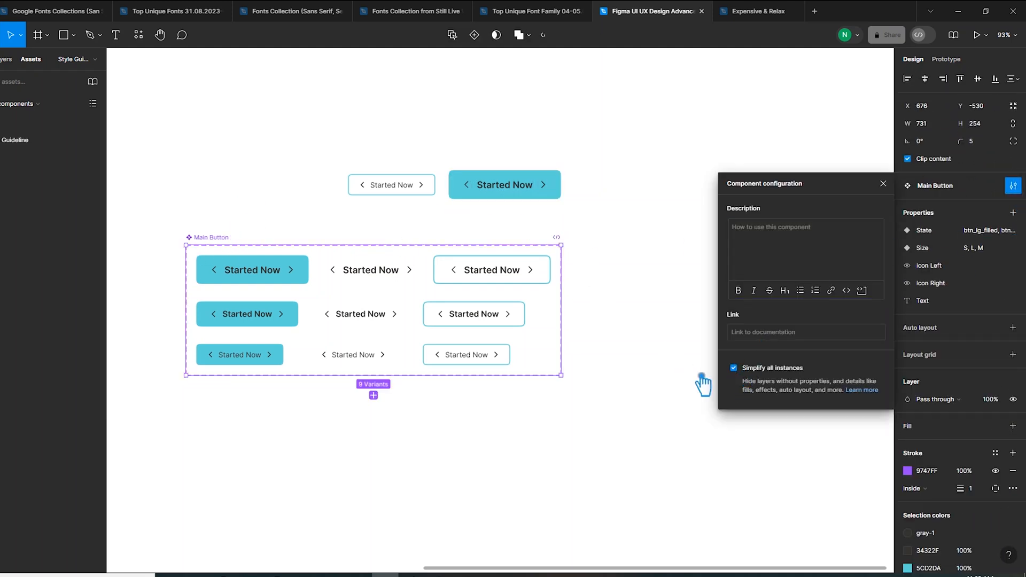